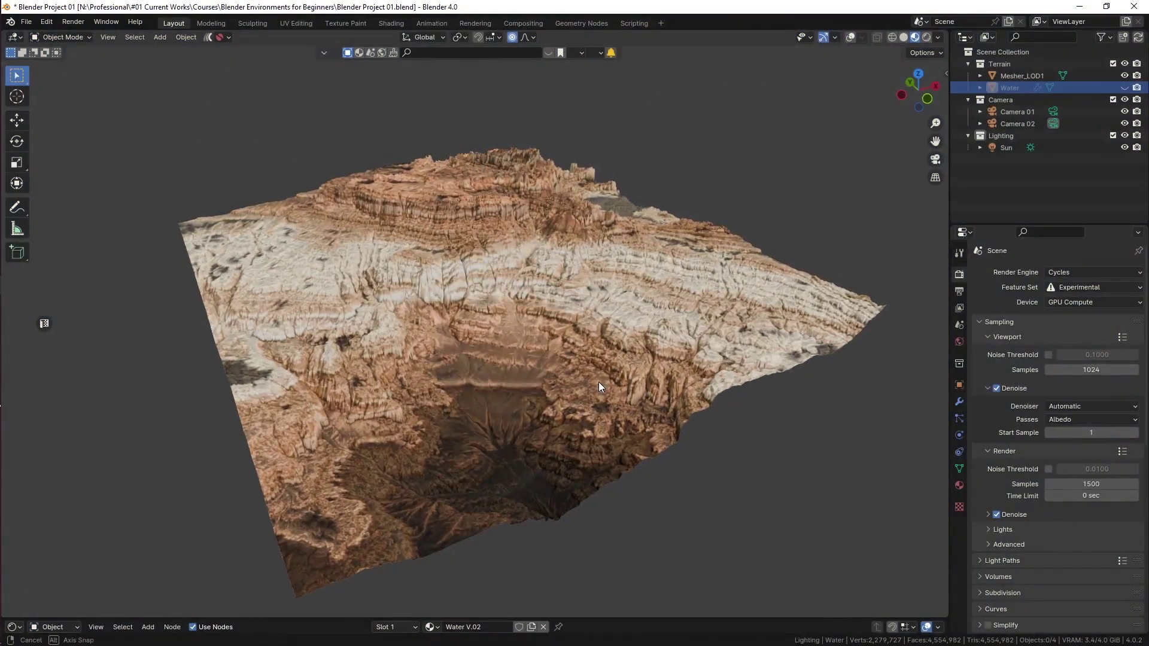
- Orbit and zoom around the canyon terrain, lowering the view to a near-horizontal angle
middle_drag(599, 383, 748, 378)
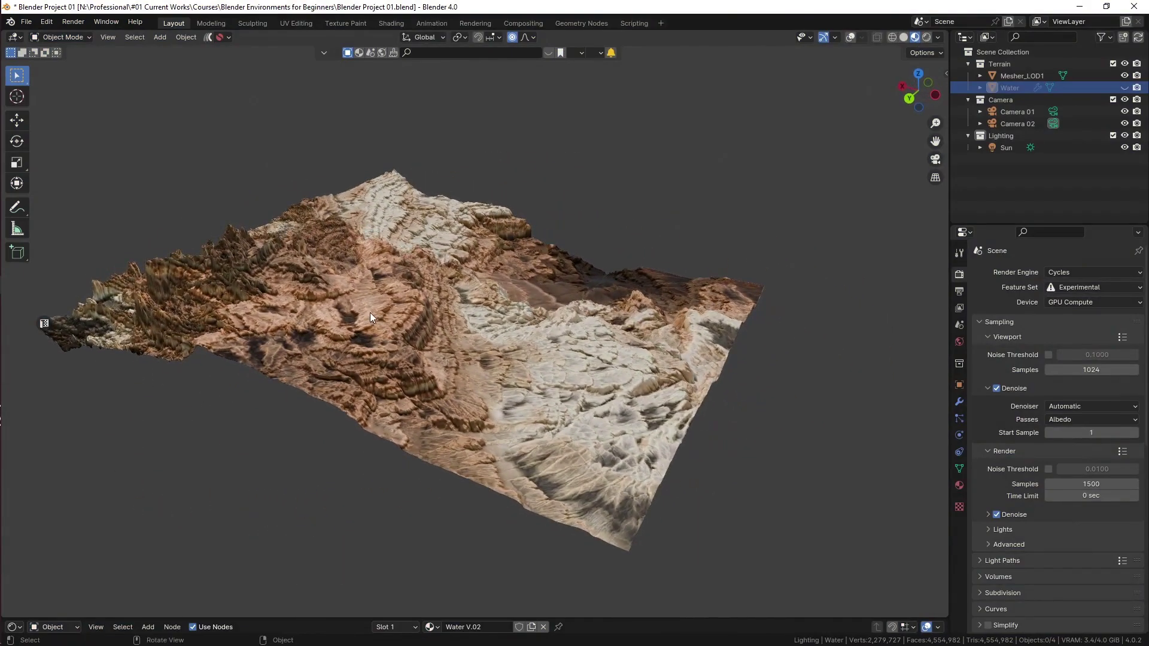
middle_drag(370, 317, 728, 297)
scroll(615, 350, up, 4)
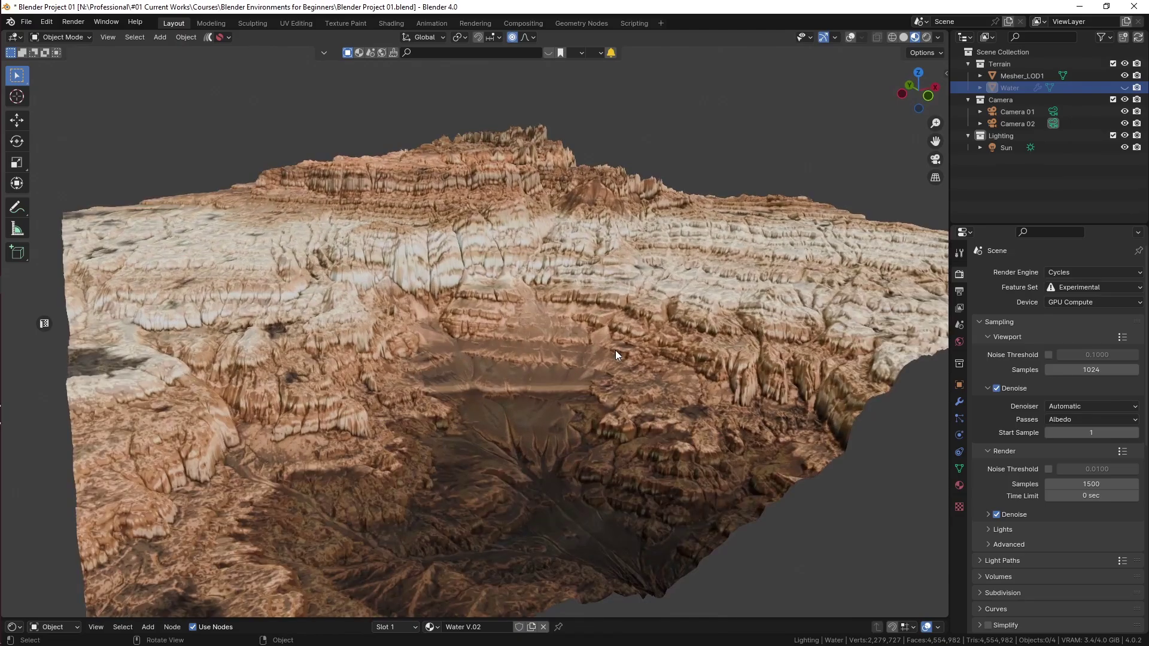
scroll(615, 350, up, 2)
middle_drag(615, 350, 644, 407)
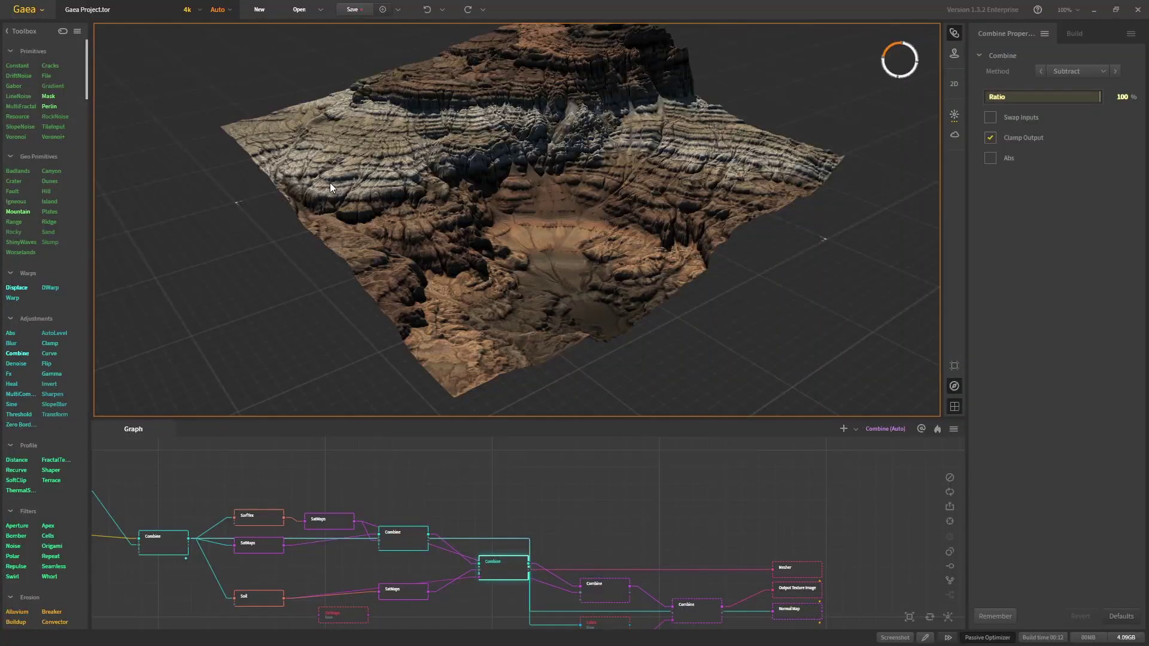
drag(331, 187, 576, 182)
scroll(409, 244, up, 5)
scroll(510, 235, down, 5)
scroll(526, 205, up, 5)
scroll(526, 206, down, 5)
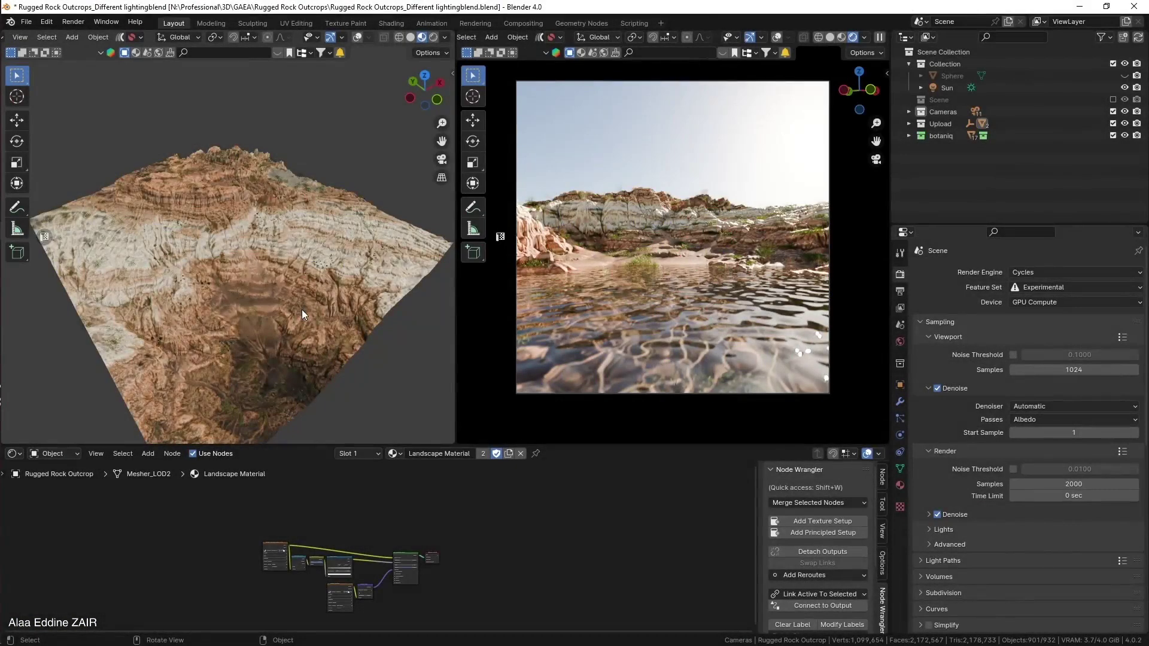
- Zoom in and orbit a close-up view of the rocky surface
middle_drag(302, 310, 248, 289)
scroll(248, 289, up, 6)
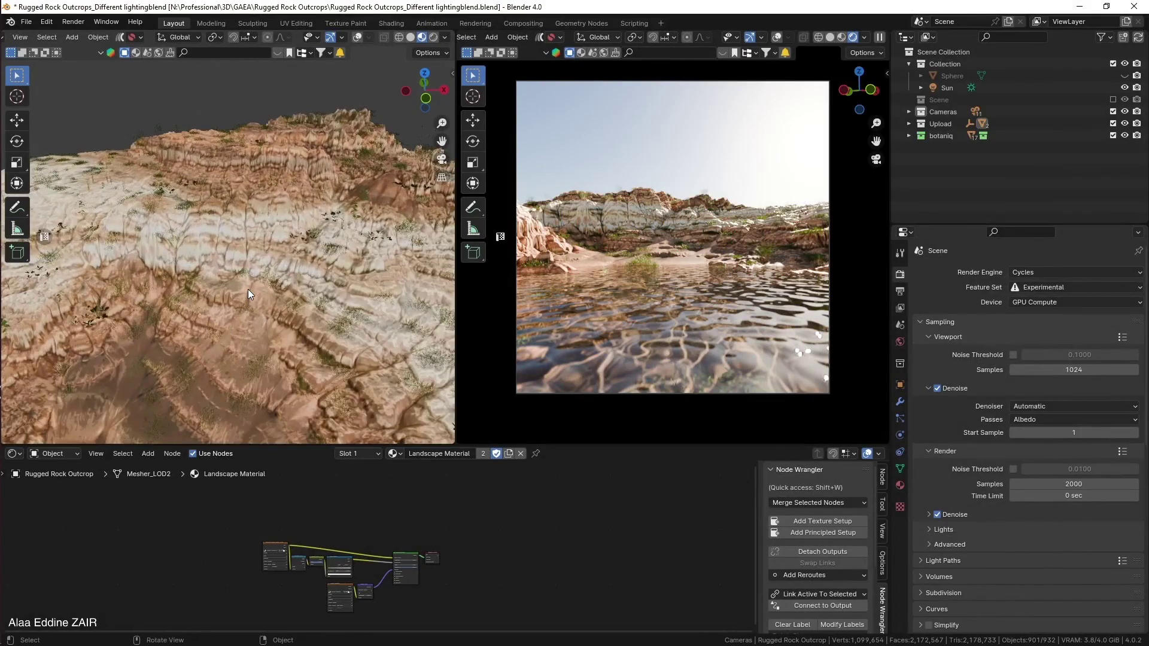
scroll(247, 289, up, 3)
middle_drag(248, 289, 314, 257)
scroll(387, 282, down, 4)
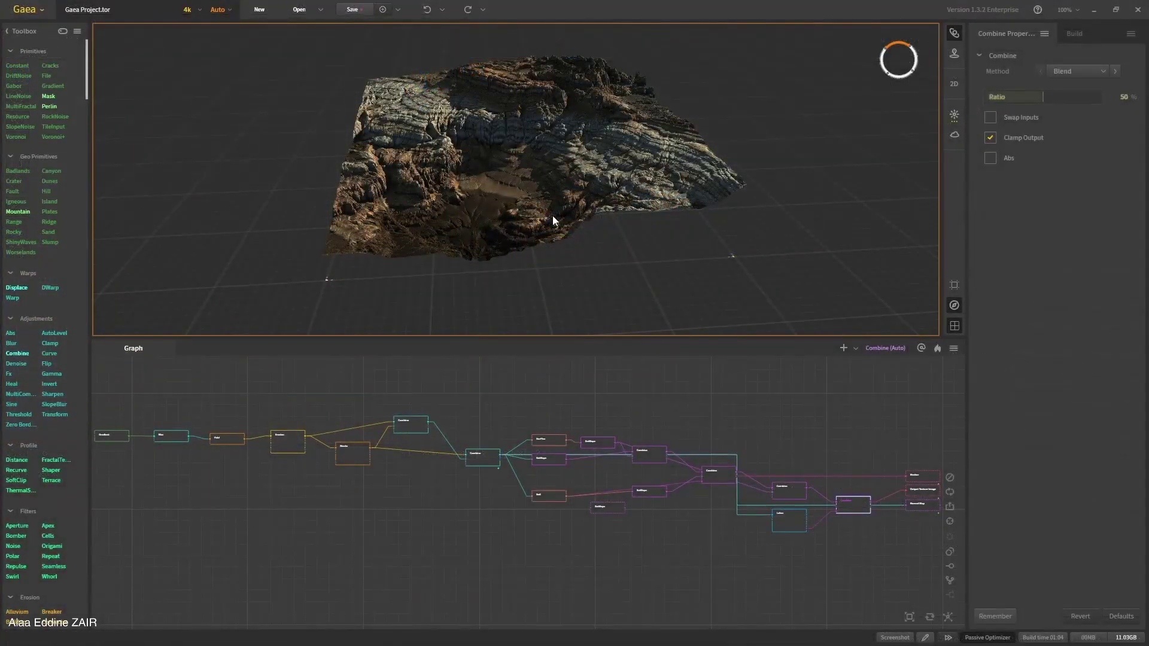
- Orbit the terrain from a low horizon angle up to a near top-down view
drag(551, 219, 687, 184)
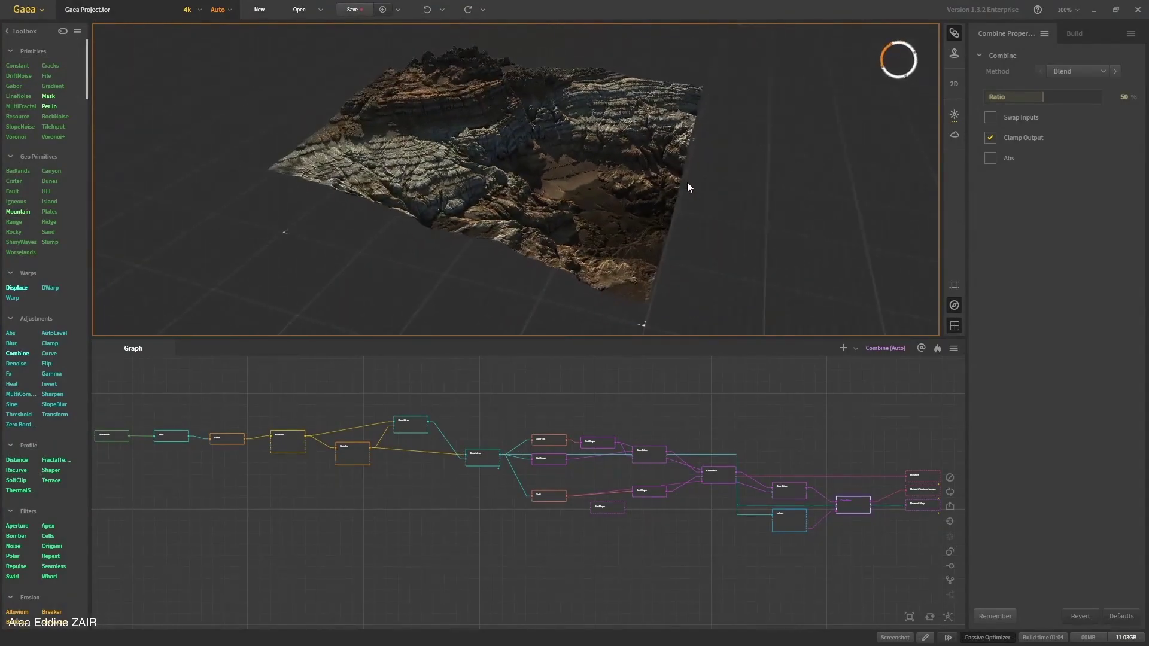
scroll(572, 175, up, 5)
drag(572, 175, 536, 160)
scroll(536, 134, down, 5)
scroll(608, 174, up, 4)
scroll(536, 161, down, 4)
scroll(529, 134, down, 4)
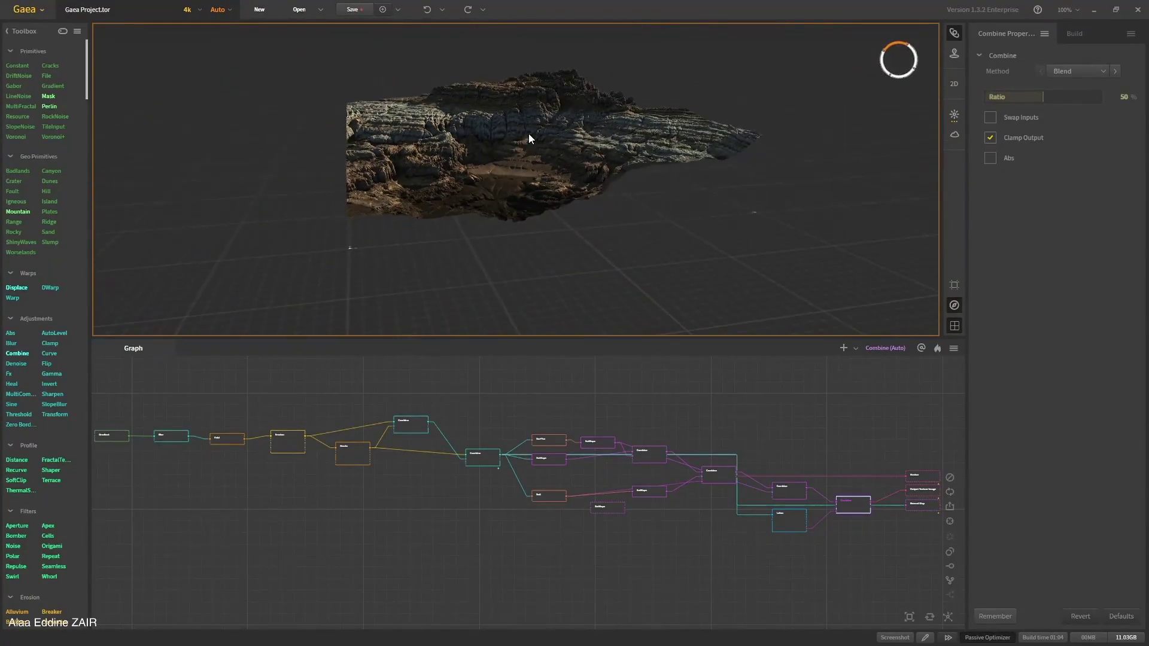
scroll(529, 170, up, 3)
mouse_move(529, 170)
mouse_down()
mouse_move(525, 201)
mouse_move(530, 184)
mouse_up()
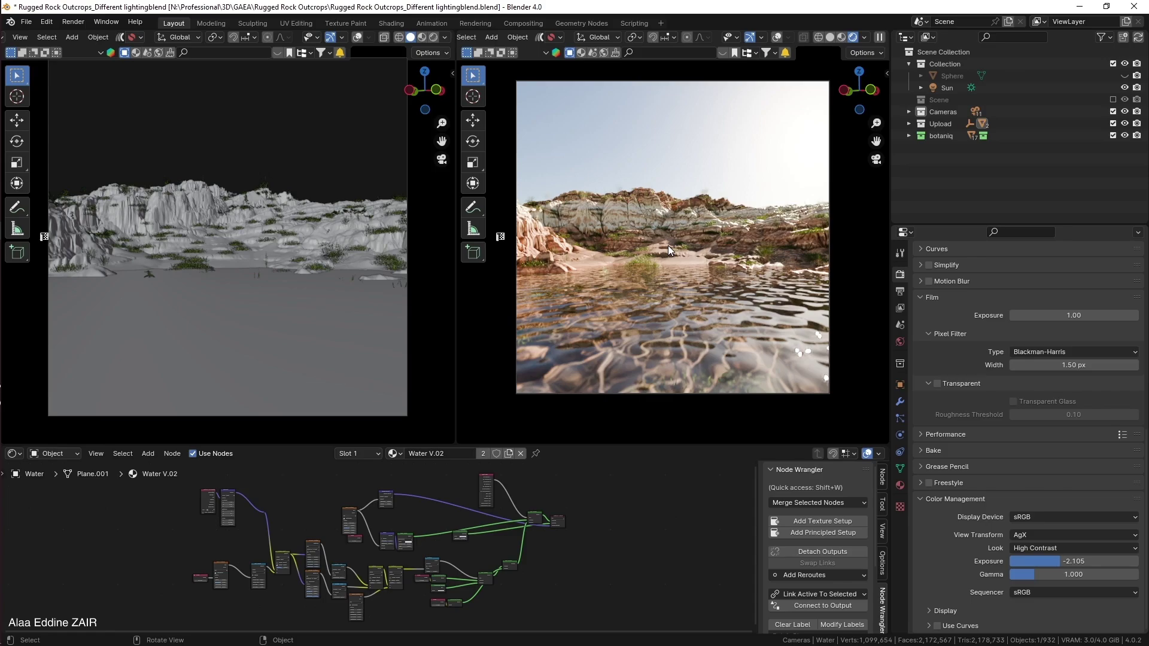
- In World Sun Position, set the sun time to 12 for noon, then 8 for morning
click(899, 343)
scroll(972, 507, down, 3)
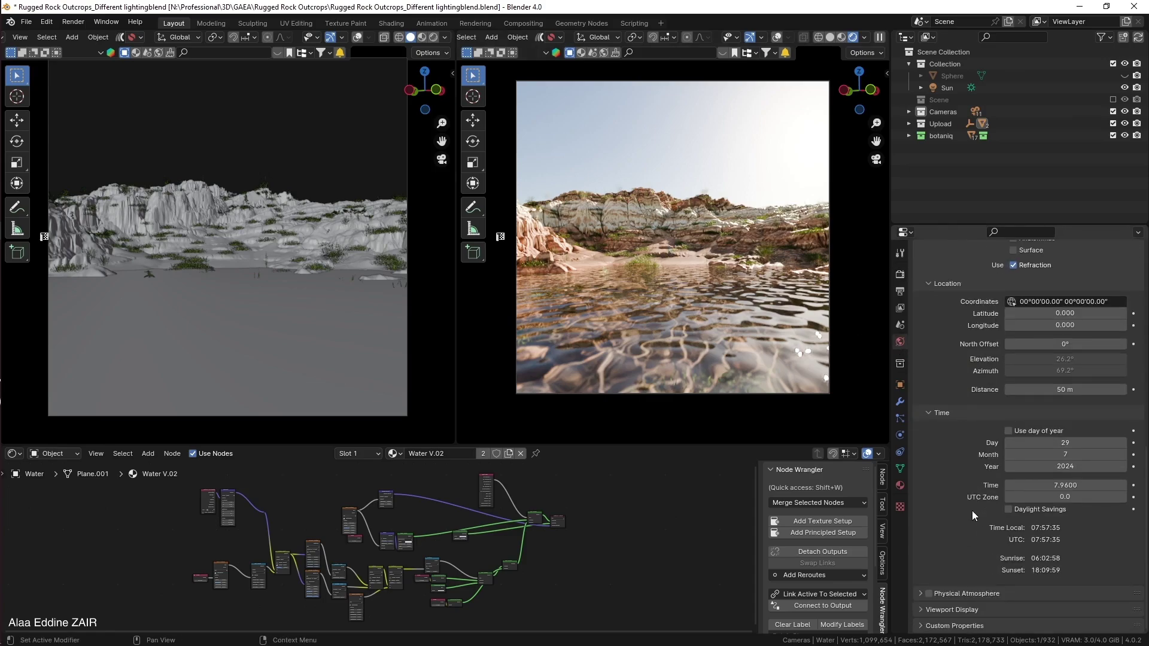
click(1067, 485)
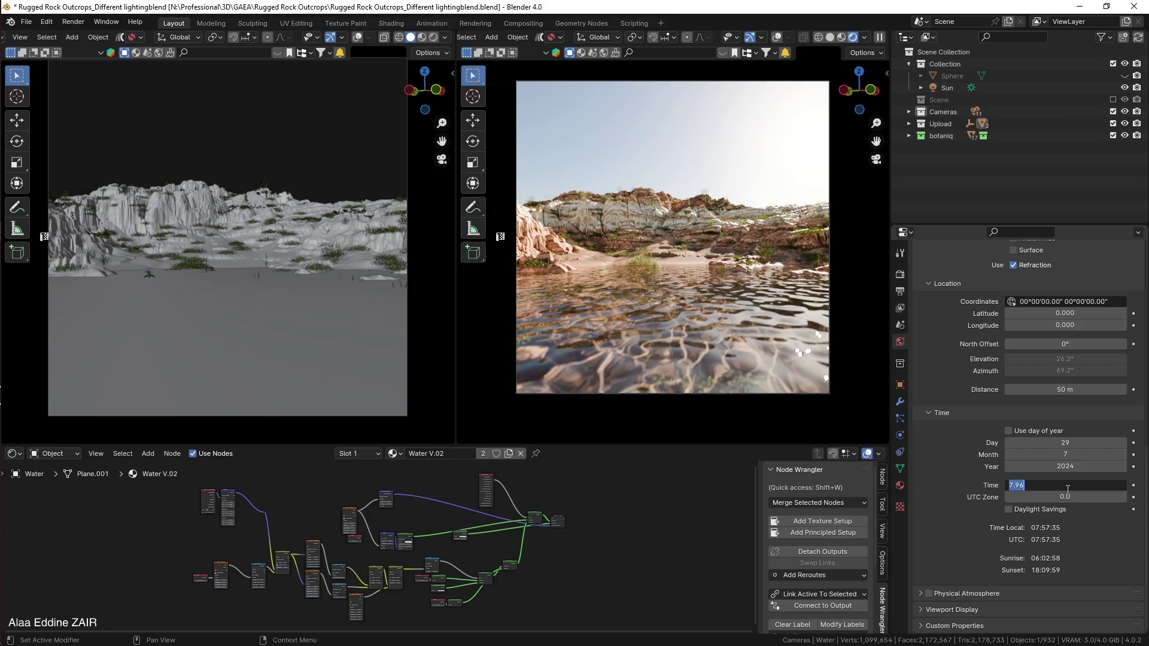
text(12)
key(Return)
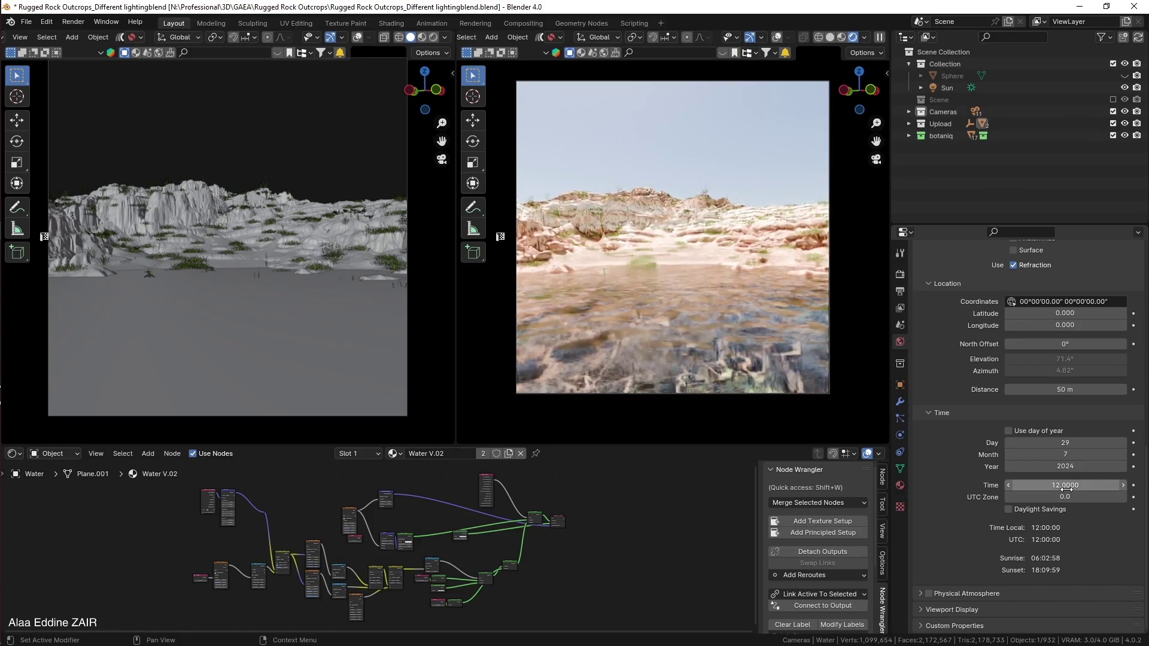
click(1069, 489)
text(8)
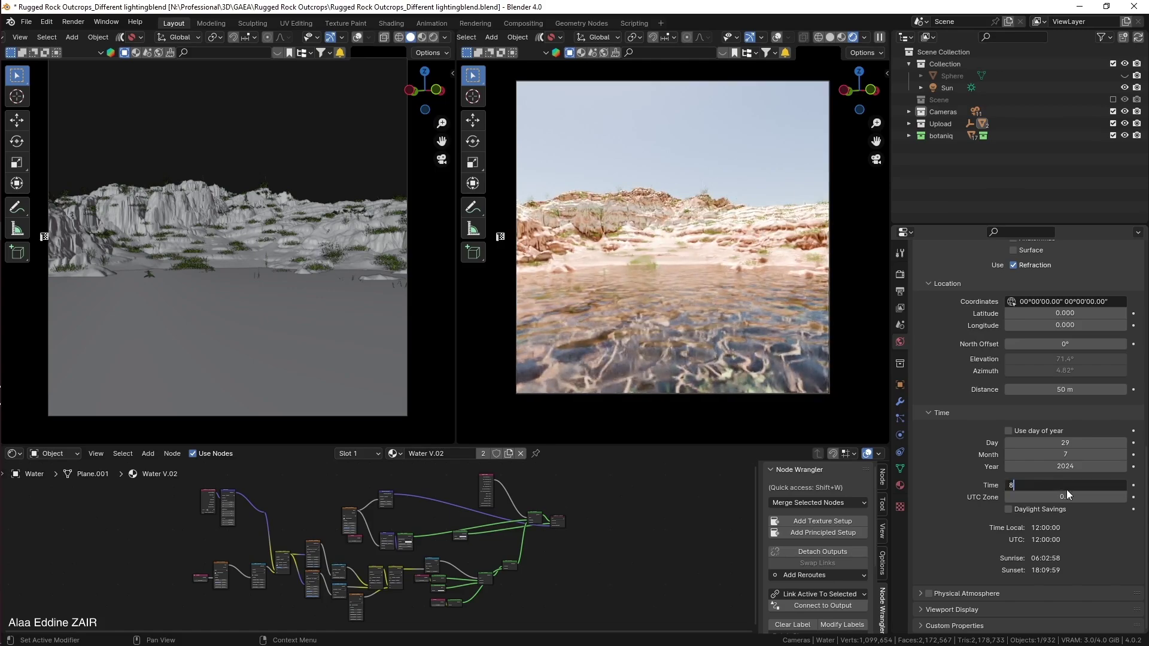
key(Return)
- Preview night and dawn lighting with sun times 4, 5 and 6
click(1067, 488)
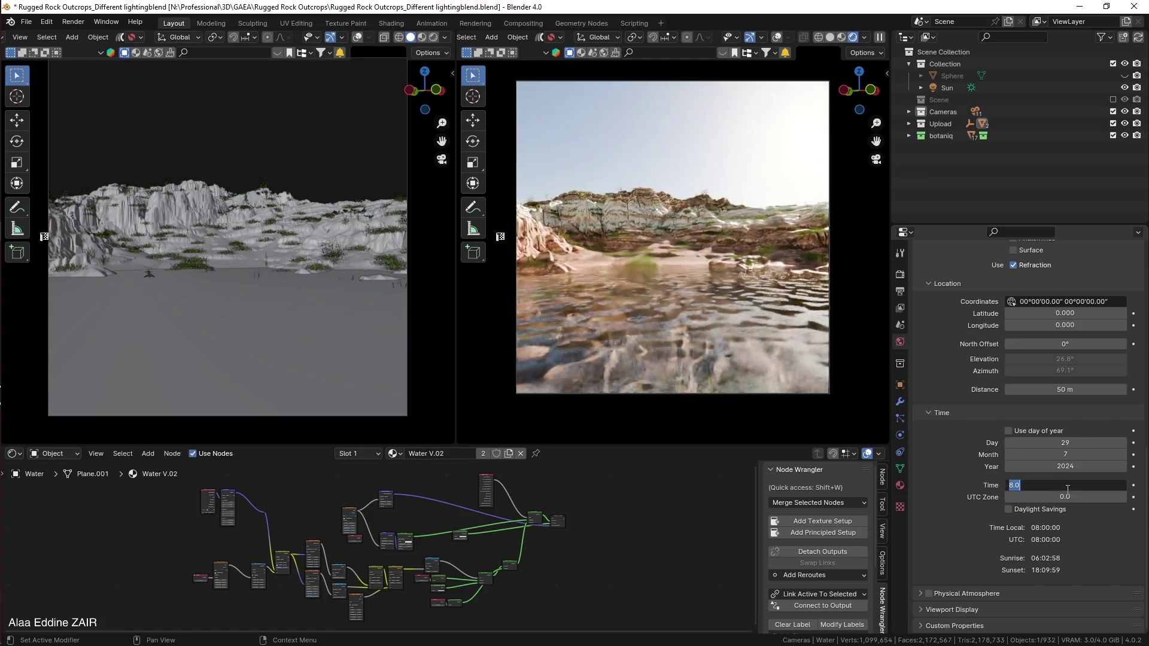
text(4)
key(Return)
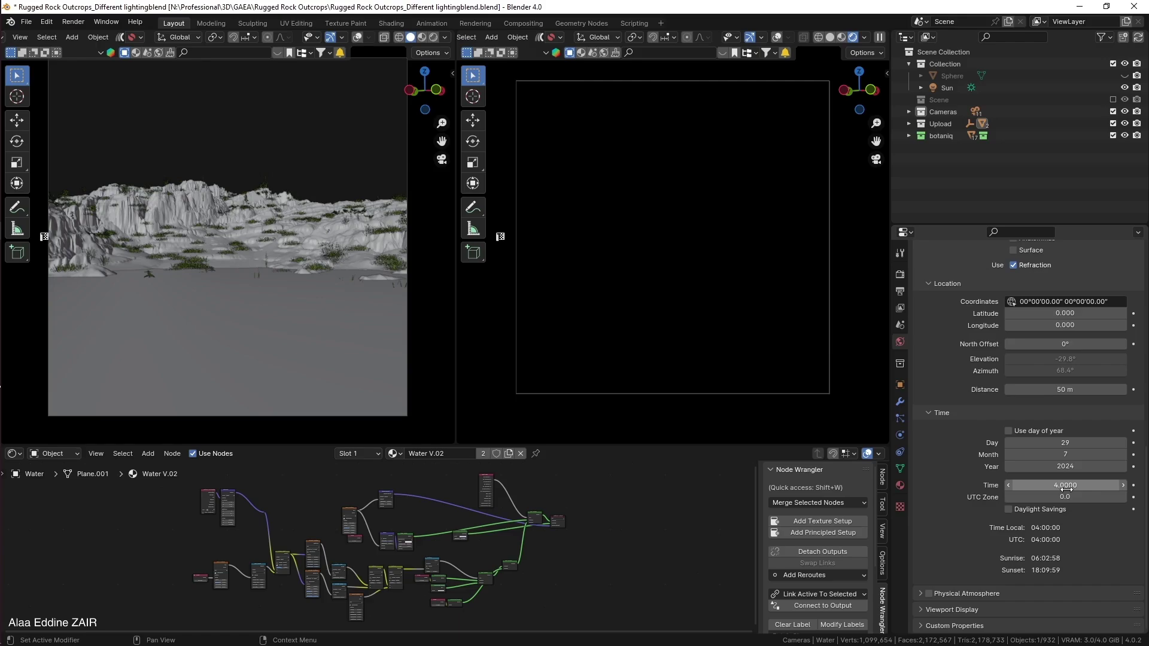
click(1069, 489)
text(5)
key(Return)
click(1069, 488)
text(6)
key(Return)
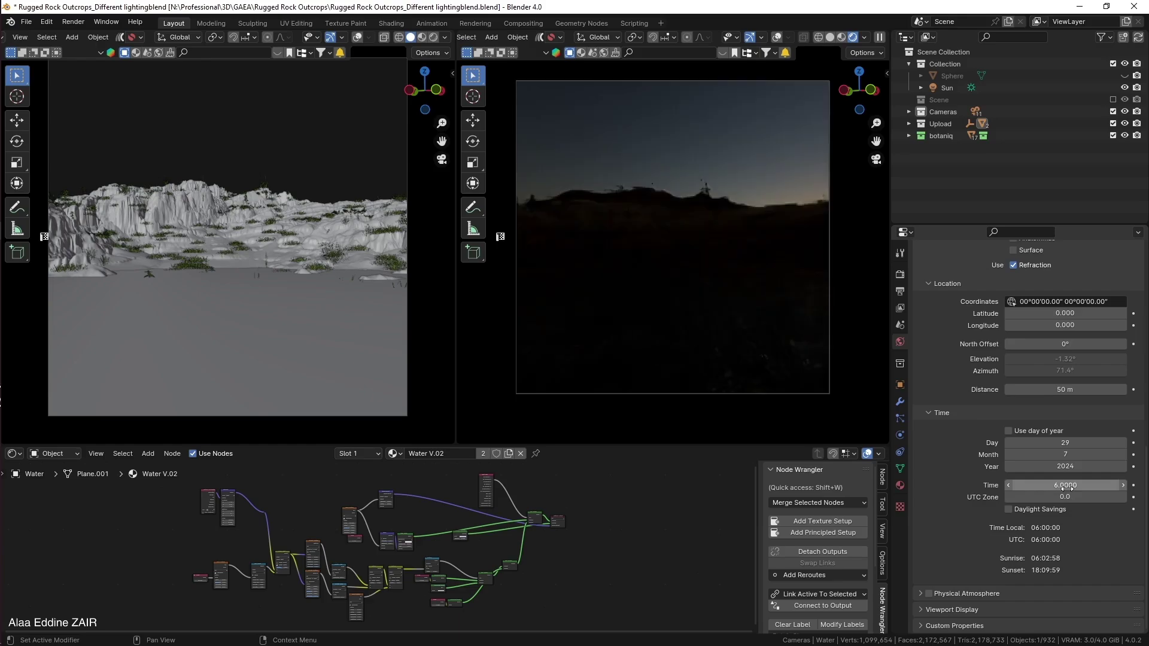
- Preview sunset at 18 and afternoon at 15, then restore the sun time to 7.96
click(1069, 488)
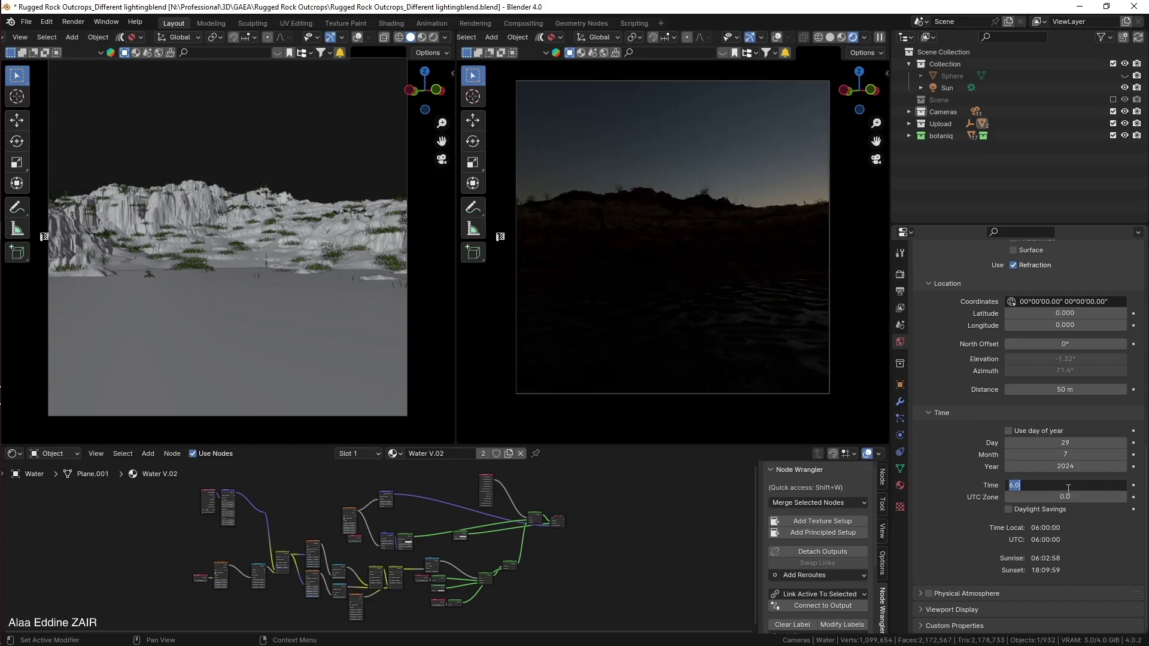
text(18)
key(Return)
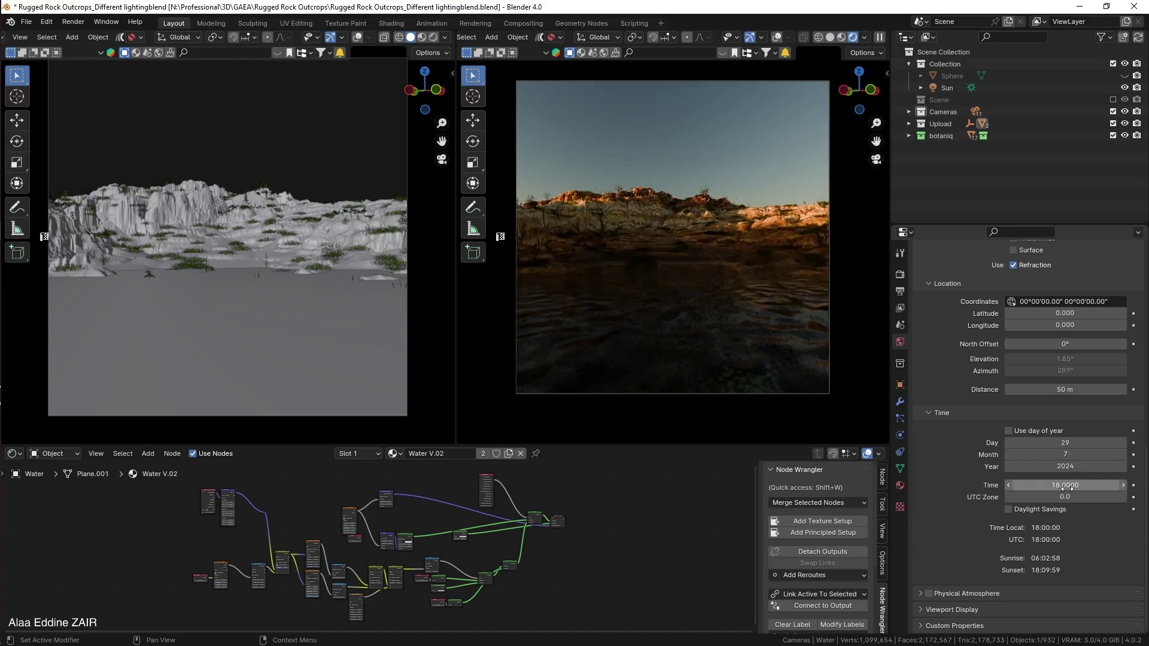
click(1065, 488)
text(1)
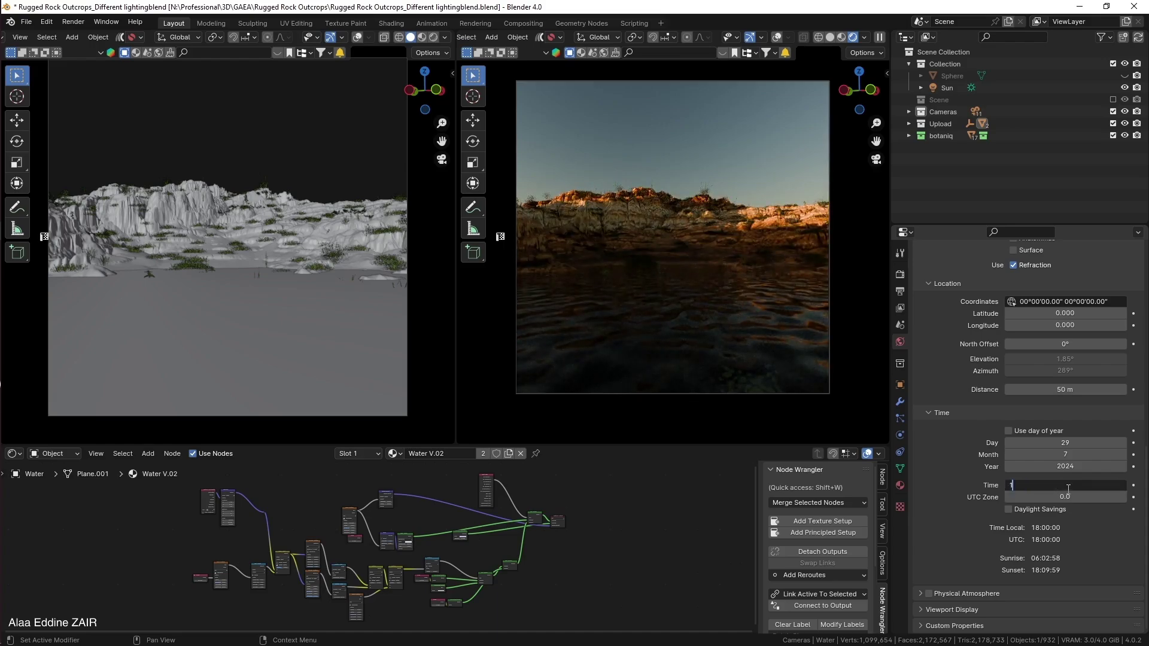
text(5)
key(Return)
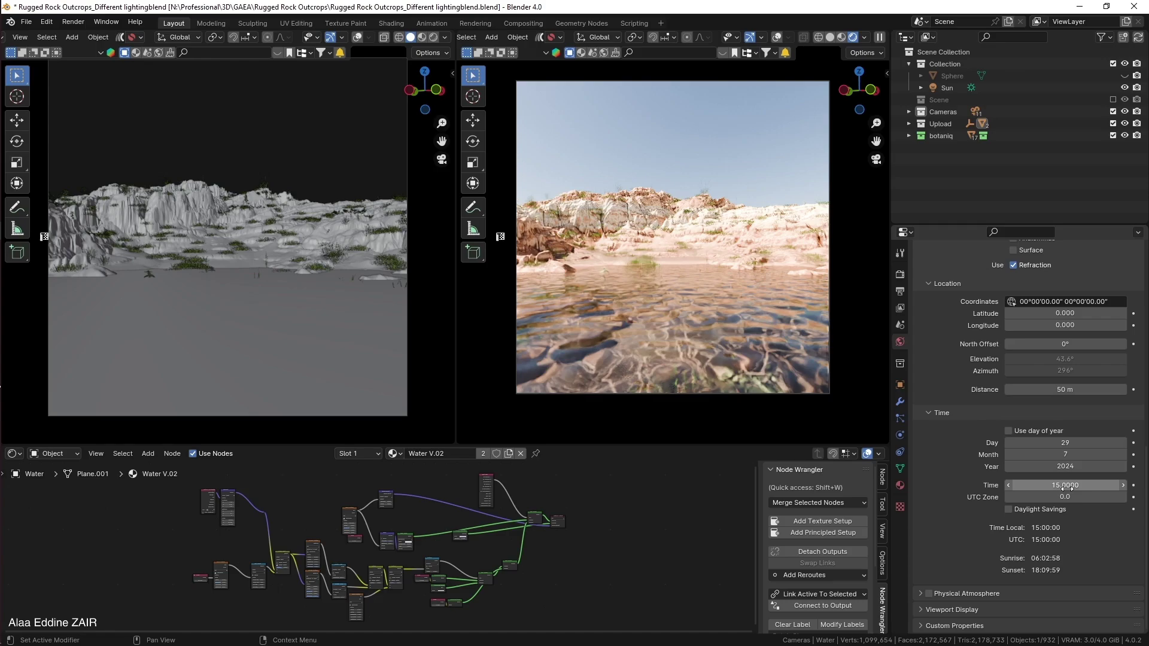
click(1066, 488)
text(7.96)
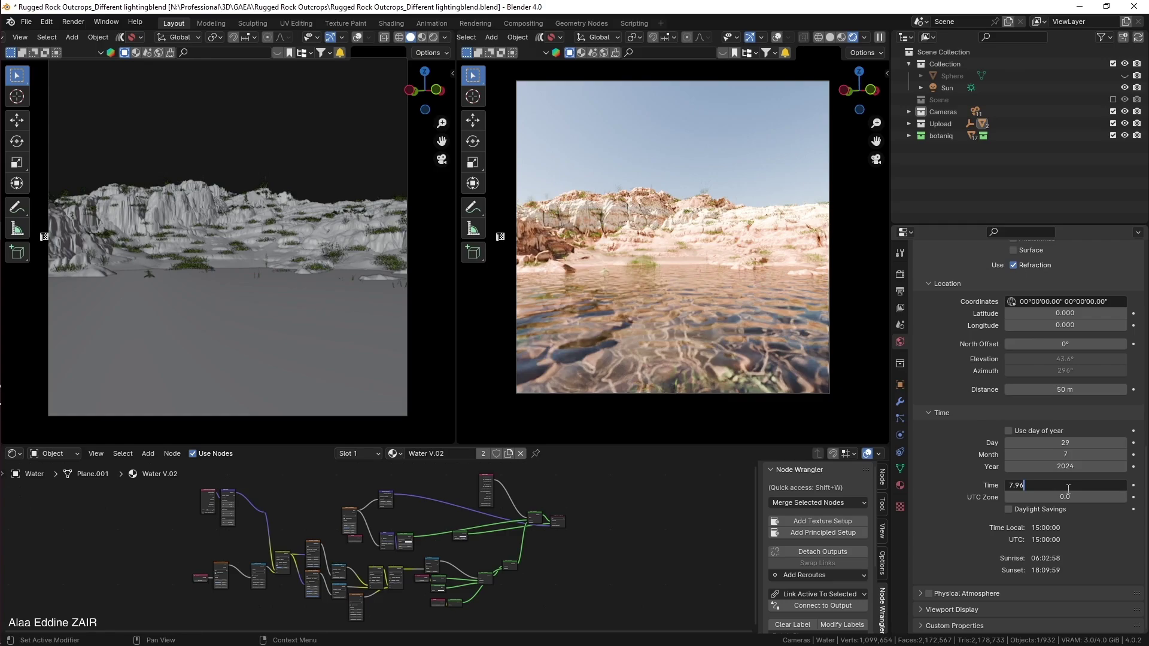
key(Return)
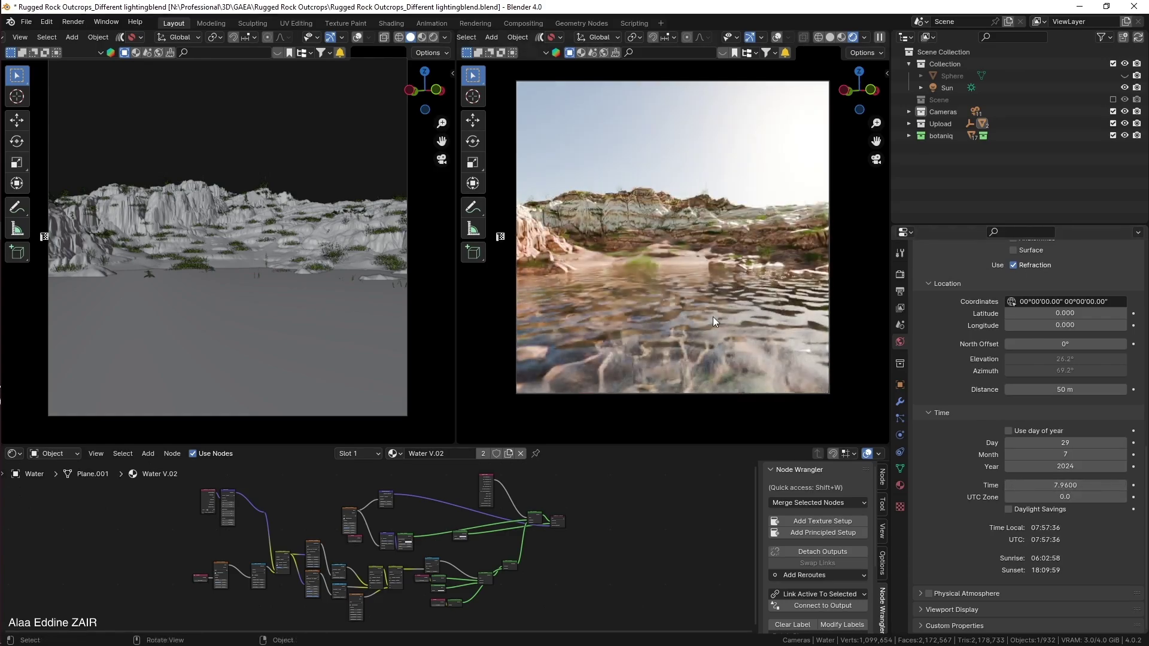